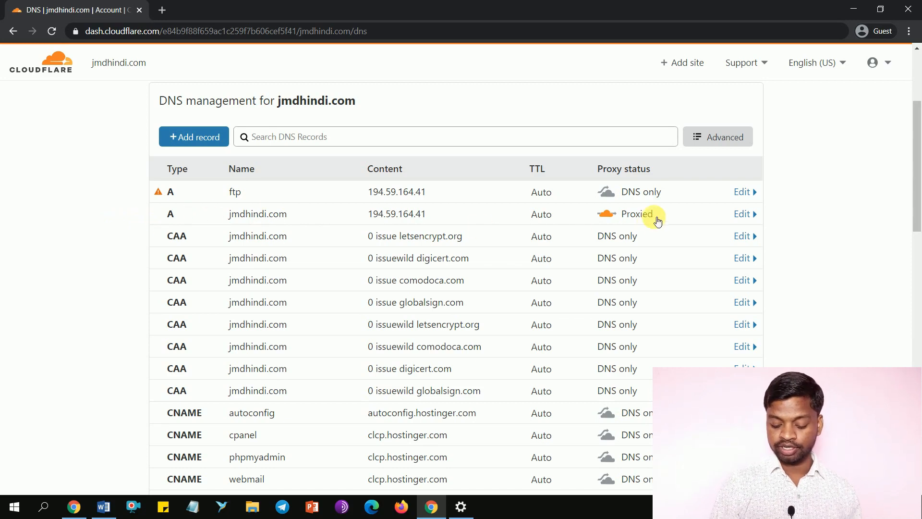
# - Switch the jmdhindi.com A record's proxy status to DNS only and back to Proxied, and save the record
pyautogui.click(610, 220)
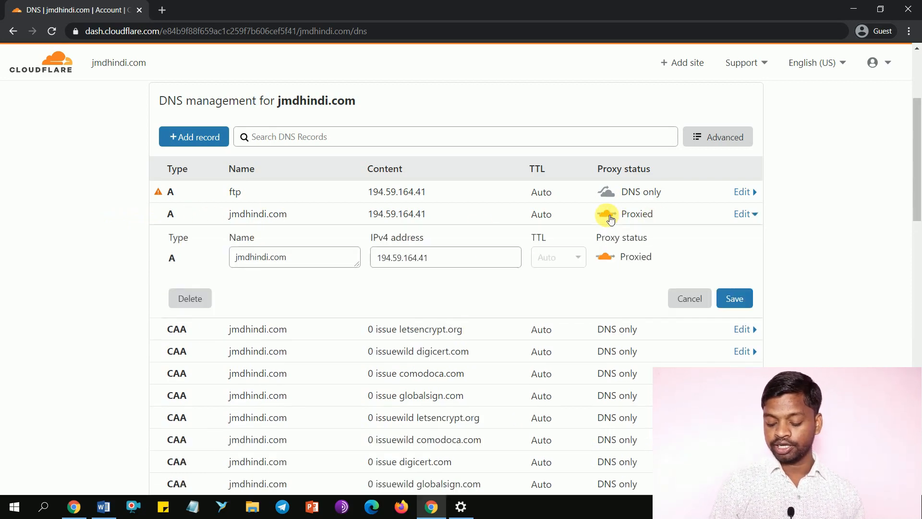
pyautogui.click(606, 255)
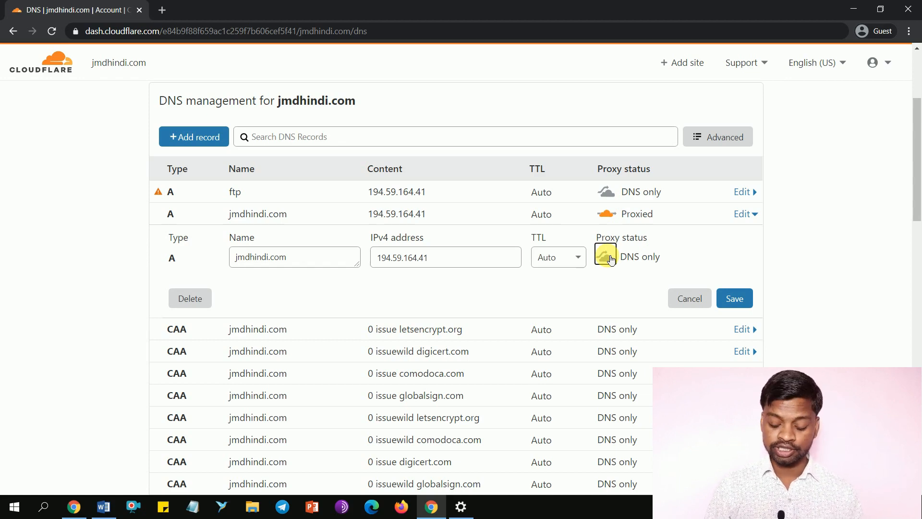
pyautogui.click(607, 257)
pyautogui.click(734, 298)
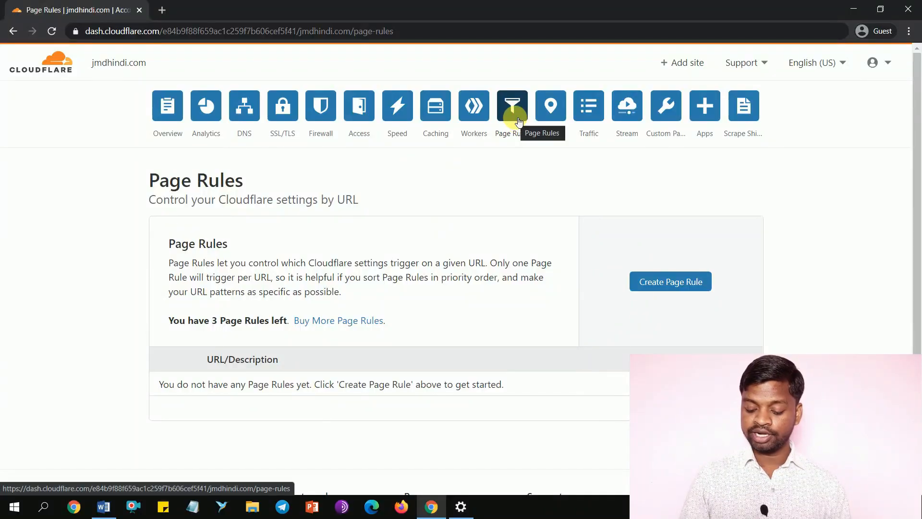
# - Start a new page rule that matches the URL pattern *jmdhindi.com/*
pyautogui.click(651, 283)
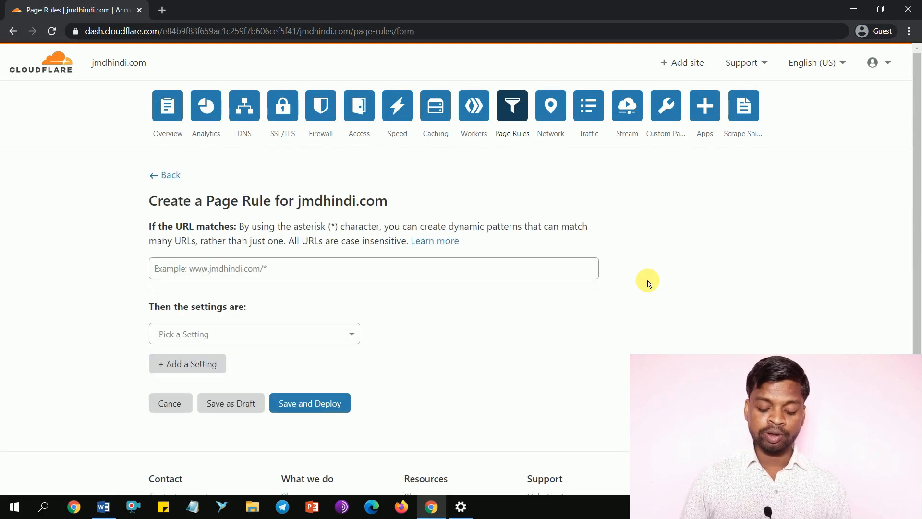
pyautogui.click(379, 272)
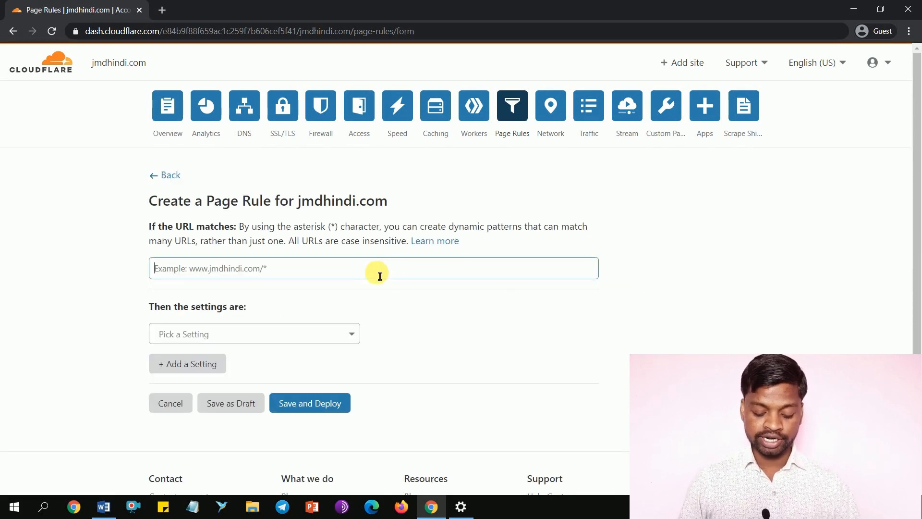
pyautogui.write('*')
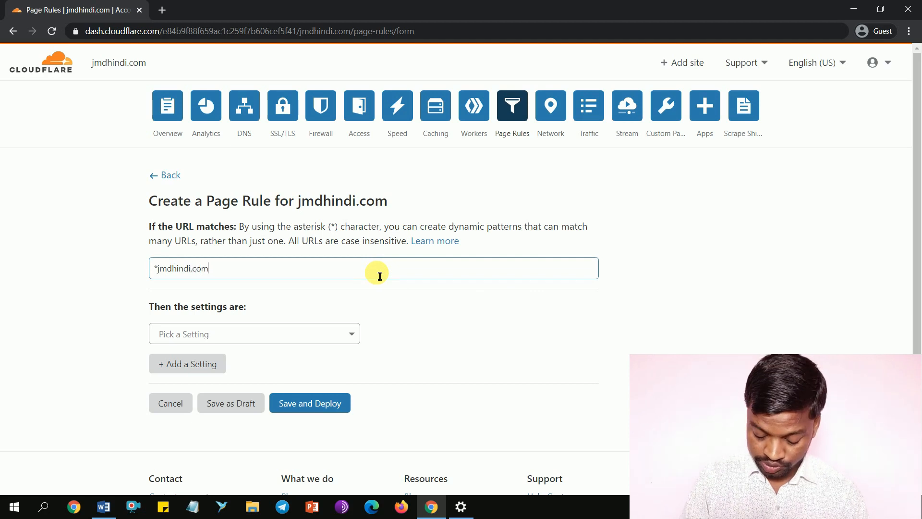
pyautogui.write('jmdhindi.com/*')
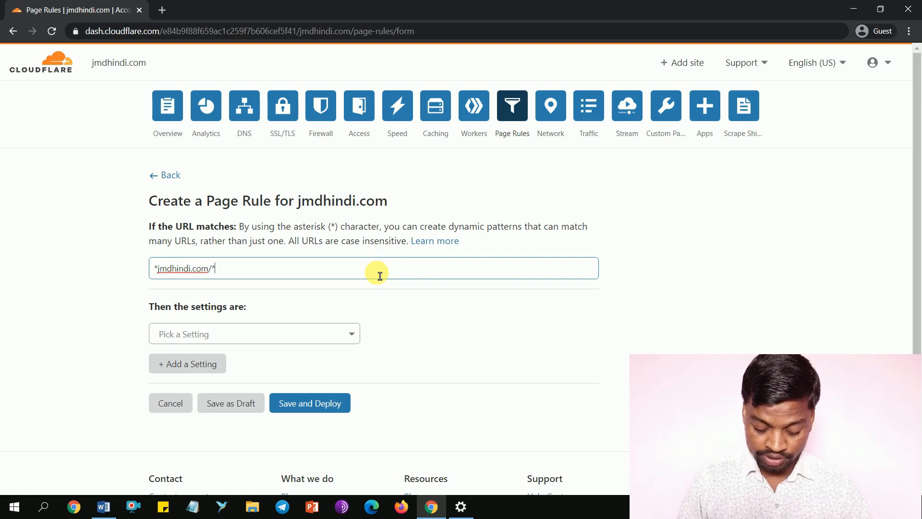
# - Set the page rule's Cache Level to Cache Everything, and save and deploy the rule
pyautogui.click(313, 332)
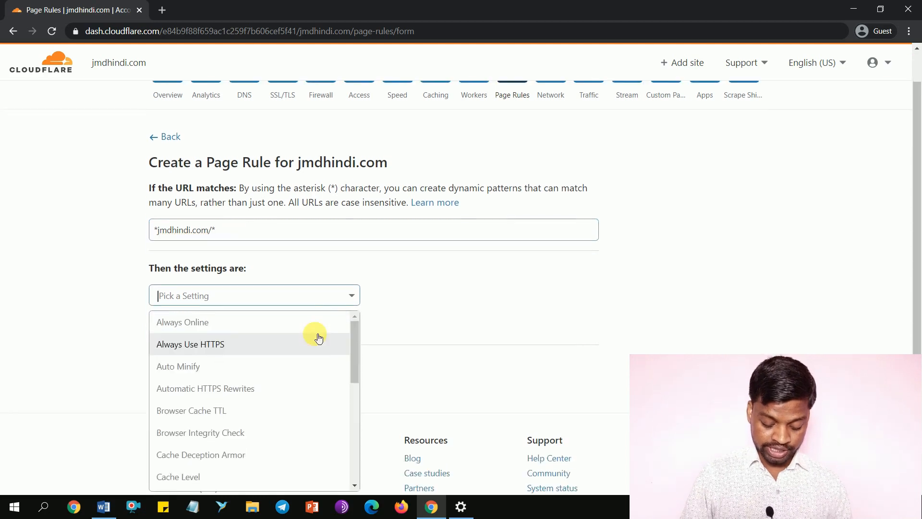
pyautogui.click(283, 474)
pyautogui.click(472, 293)
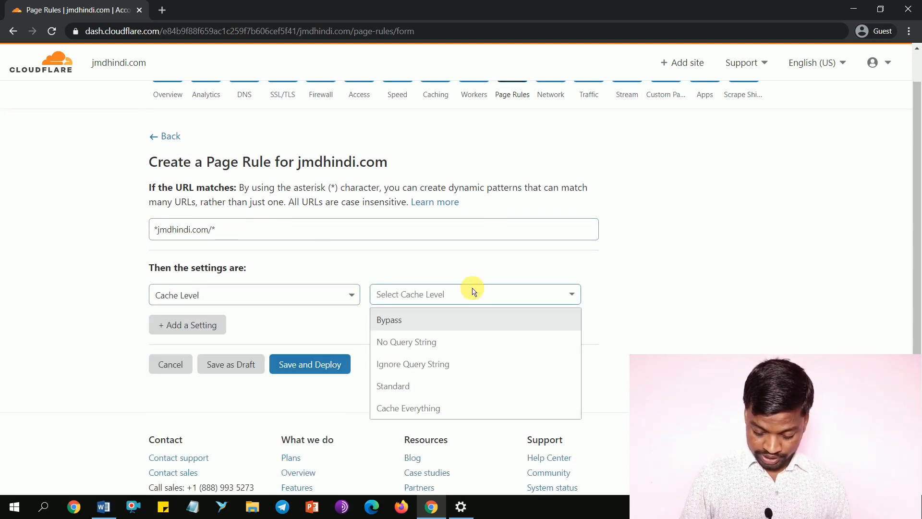
pyautogui.click(446, 408)
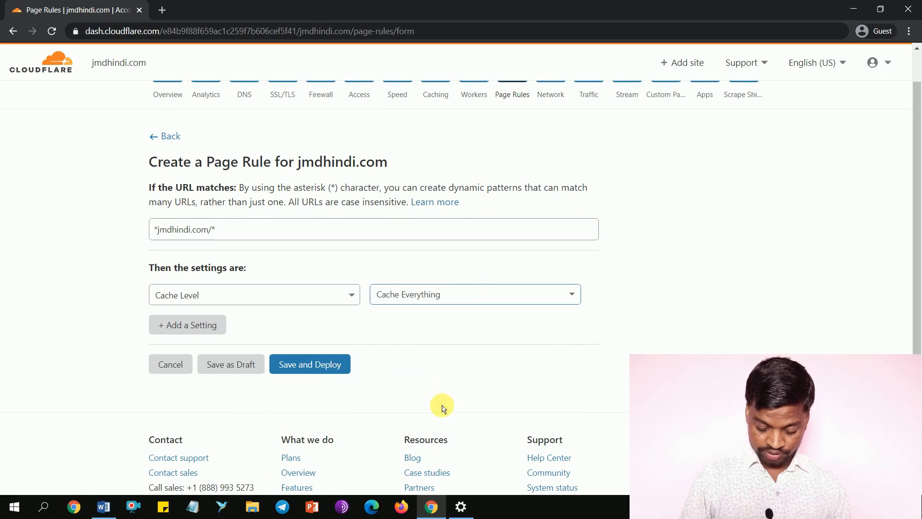
pyautogui.click(330, 366)
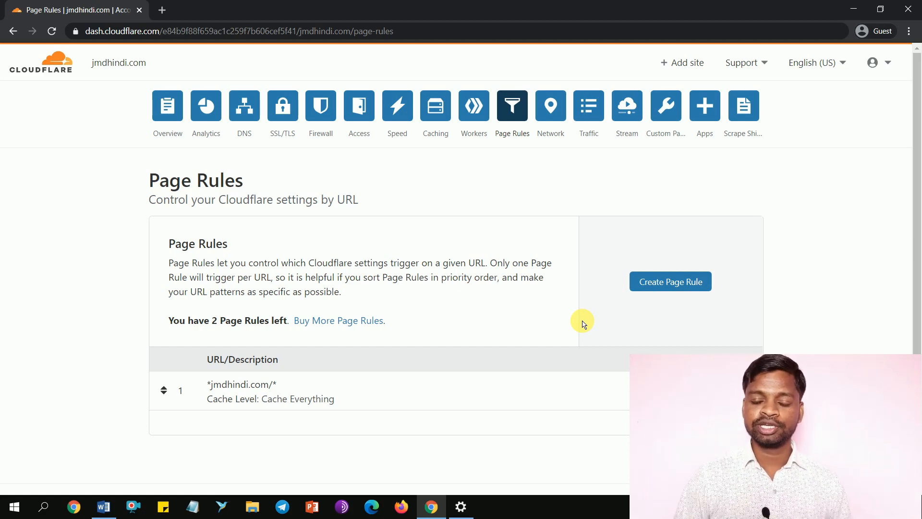
# - Start another page rule that matches the URL pattern *jmdhindi.com/wp-admin*
pyautogui.click(676, 283)
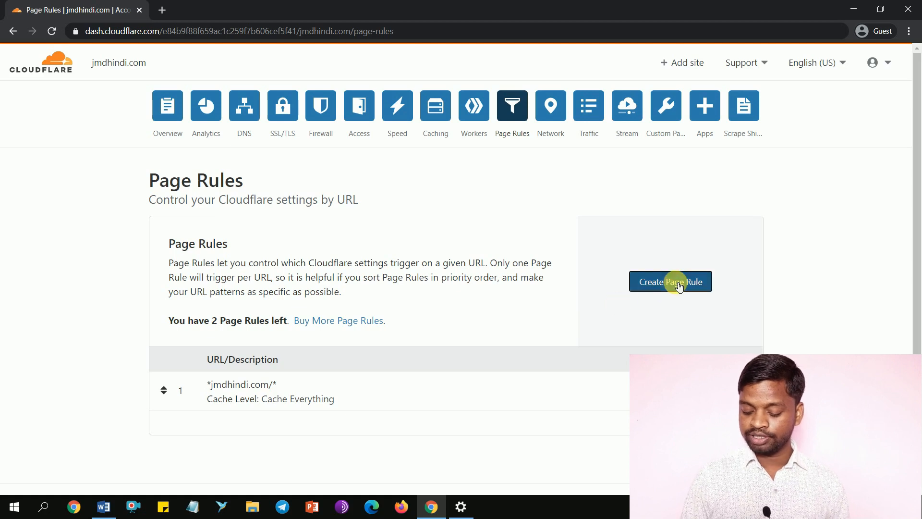
pyautogui.click(471, 275)
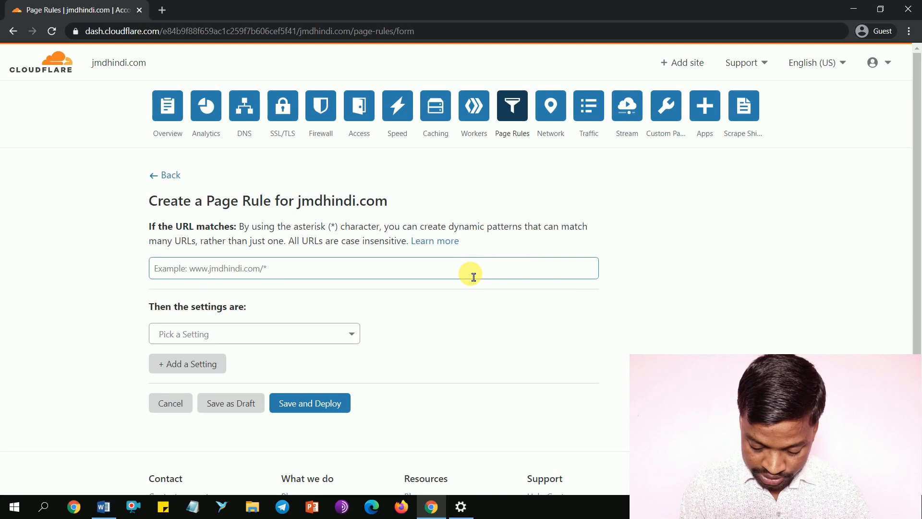
pyautogui.write('*')
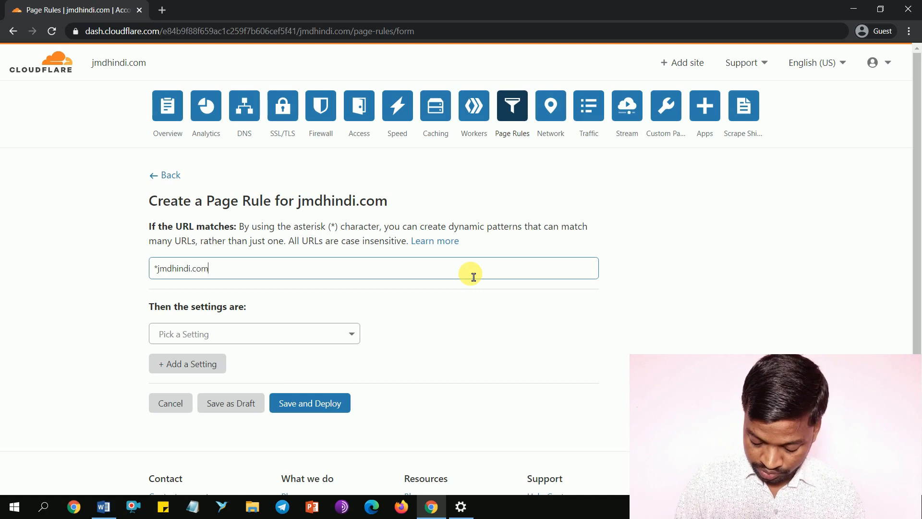
pyautogui.write('jmdhindi.com/wp-admin*')
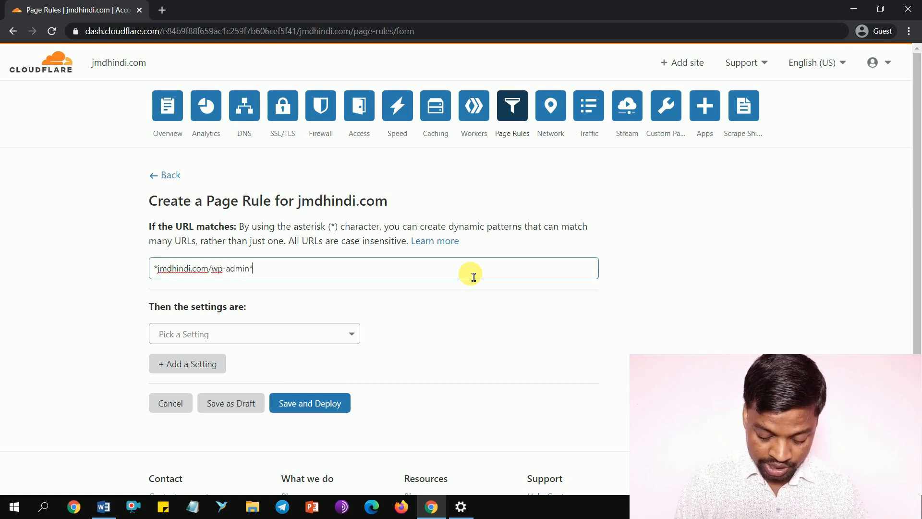
# - Set the Cache Level to Bypass for the wp-admin page rule
pyautogui.click(350, 334)
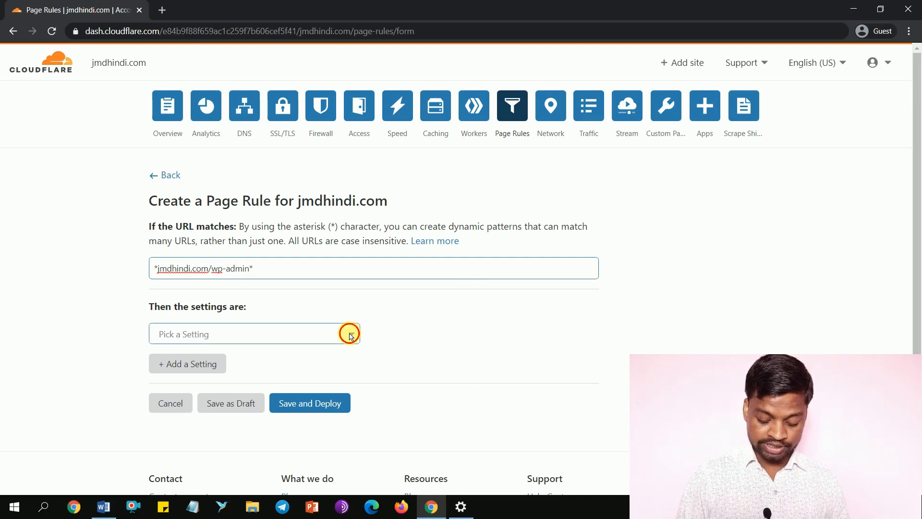
pyautogui.click(352, 336)
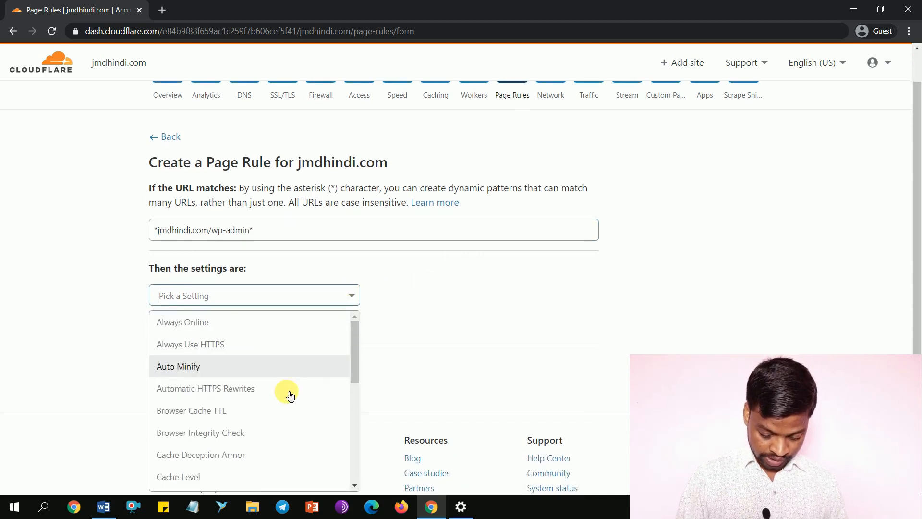
pyautogui.click(257, 470)
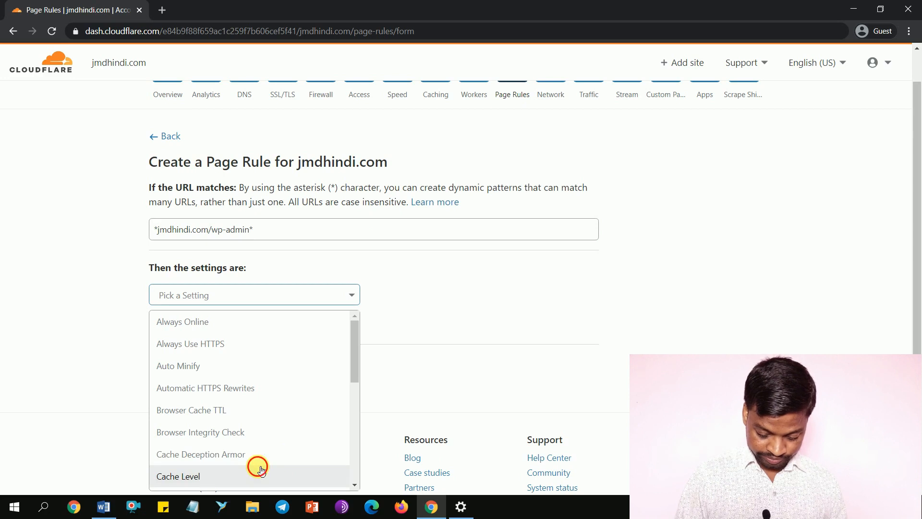
pyautogui.click(406, 294)
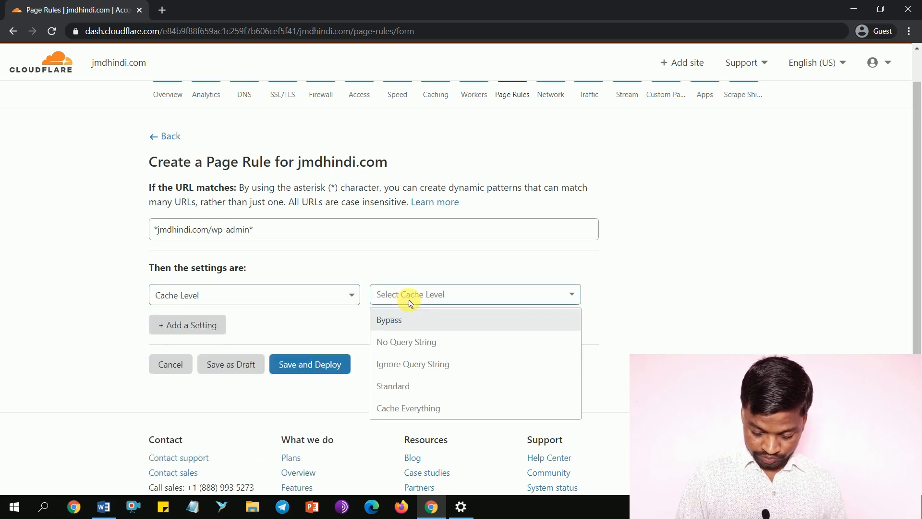
pyautogui.click(430, 325)
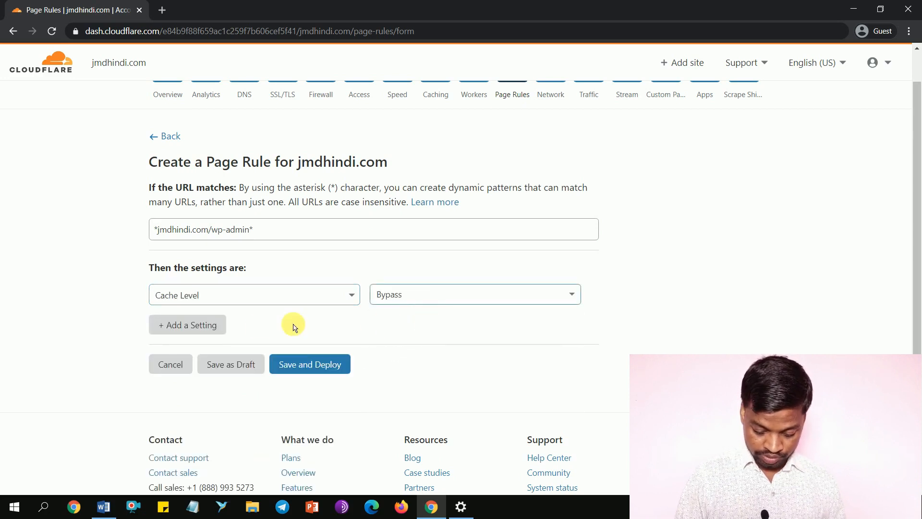
# - Add the Disable Performance setting to the wp-admin page rule
pyautogui.click(213, 329)
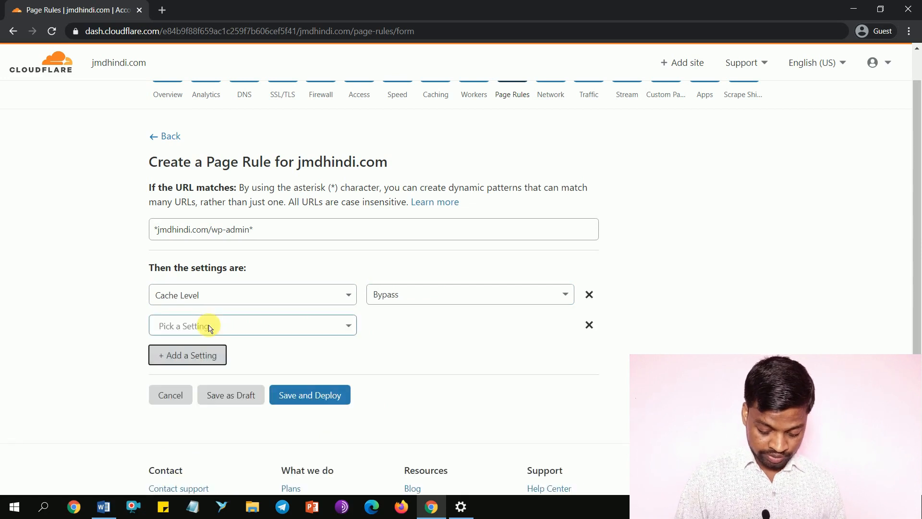
pyautogui.click(217, 324)
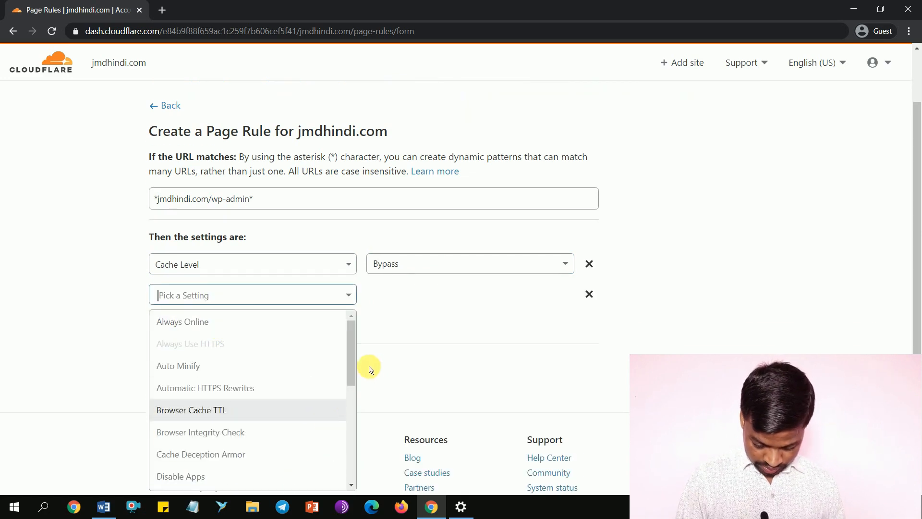
pyautogui.moveTo(350, 360); pyautogui.dragTo(351, 397)
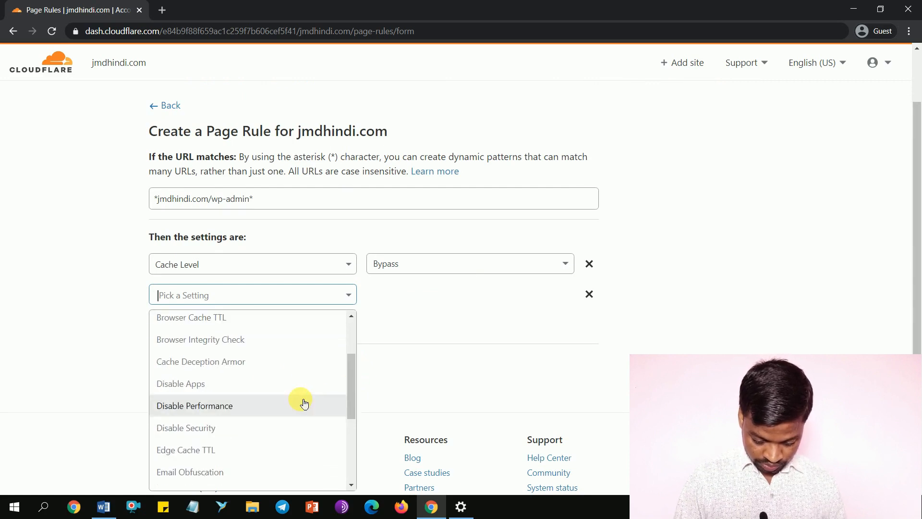
pyautogui.click(304, 402)
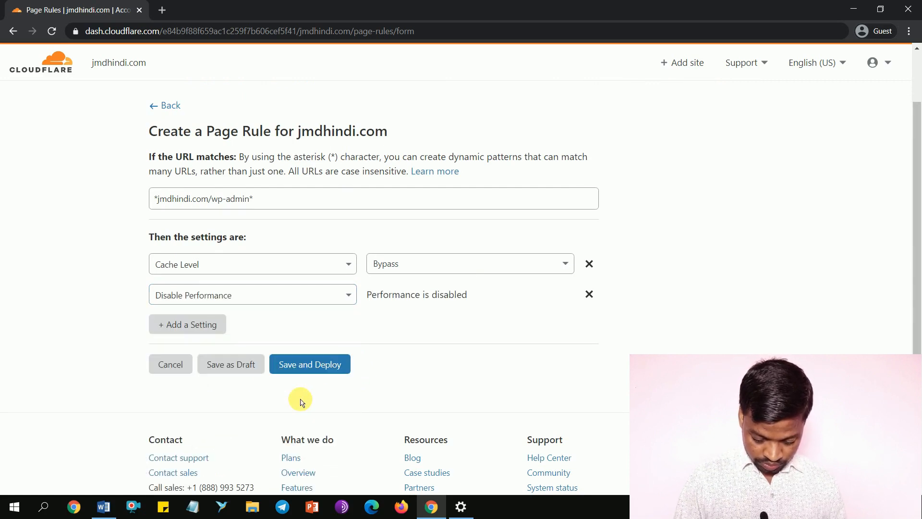
# - Add a Security Level setting of High to the wp-admin page rule, and save and deploy the rule
pyautogui.click(222, 331)
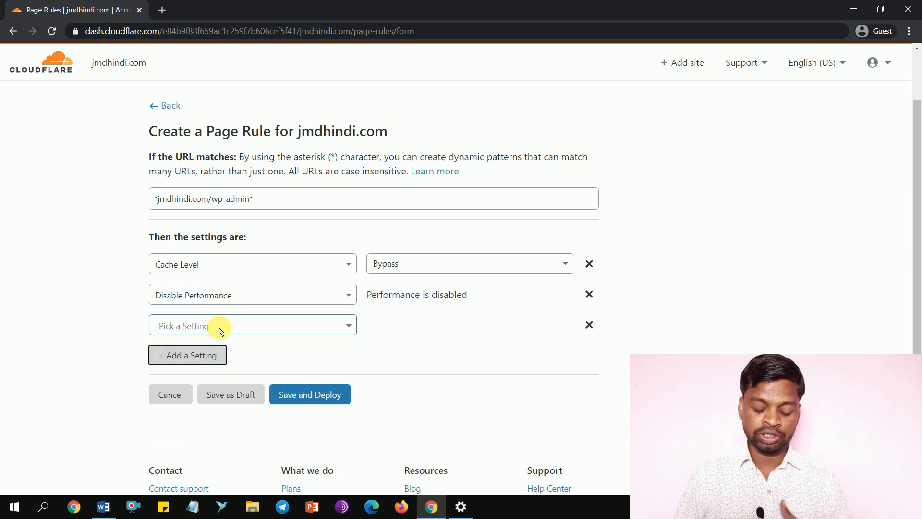
pyautogui.click(220, 330)
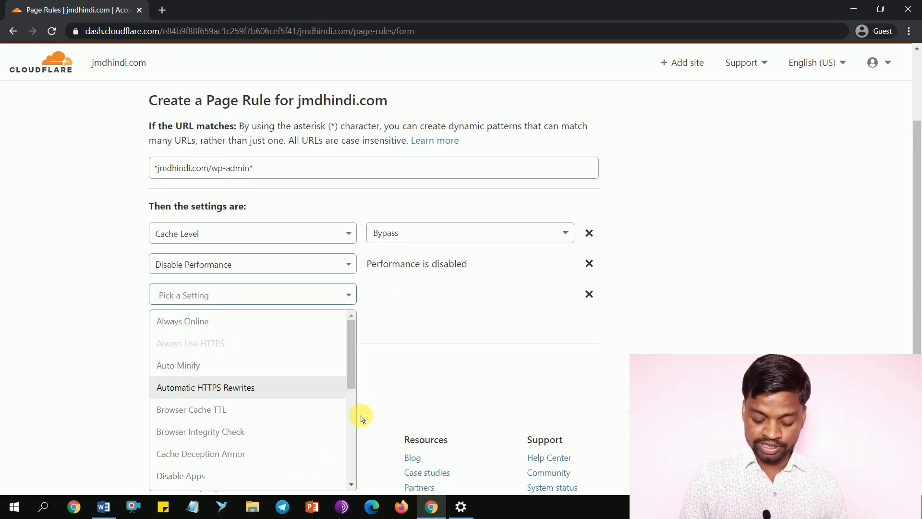
pyautogui.scroll(-3, 353, 435)
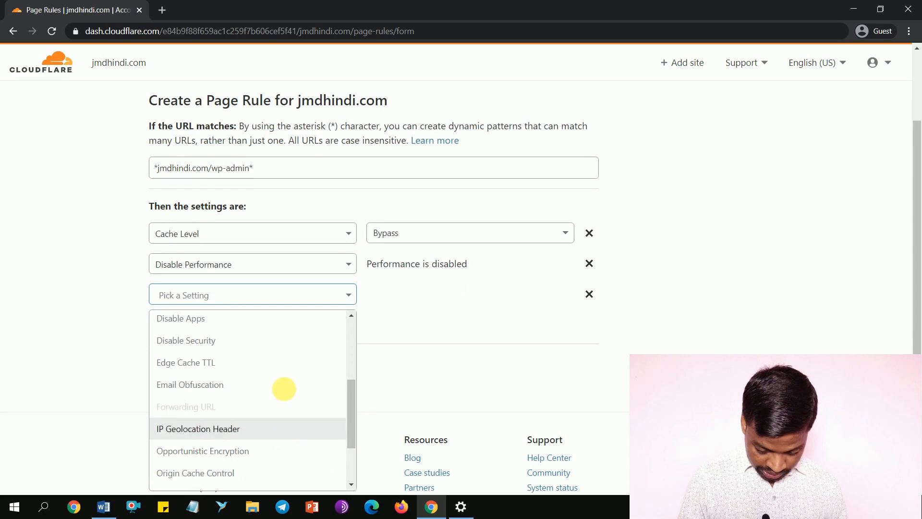
pyautogui.scroll(-2, 349, 462)
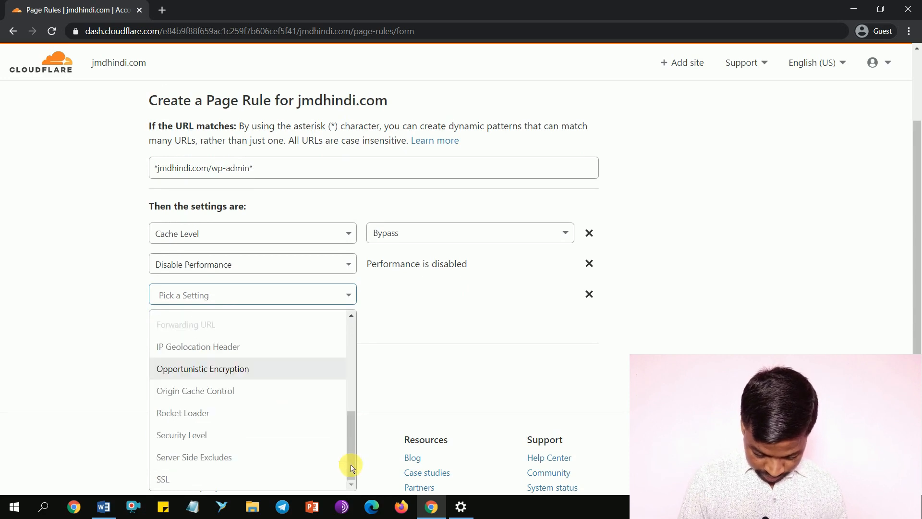
pyautogui.click(256, 436)
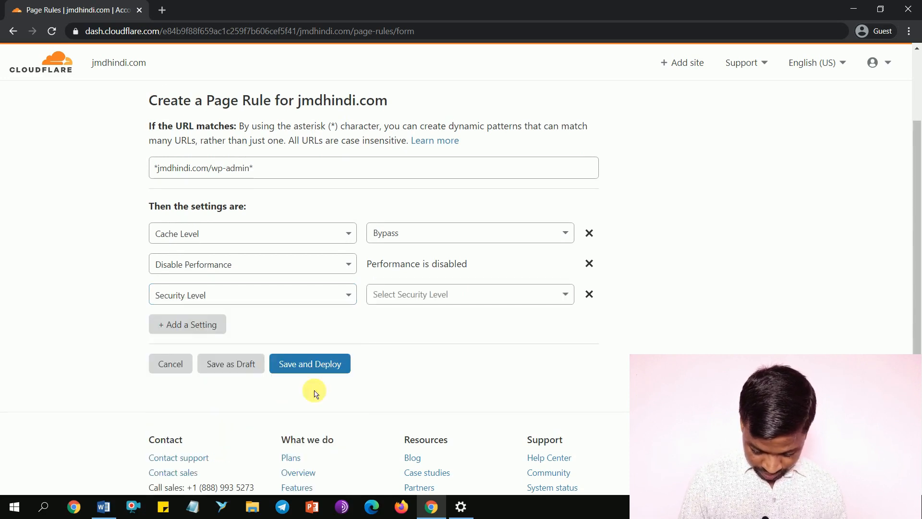
pyautogui.click(451, 302)
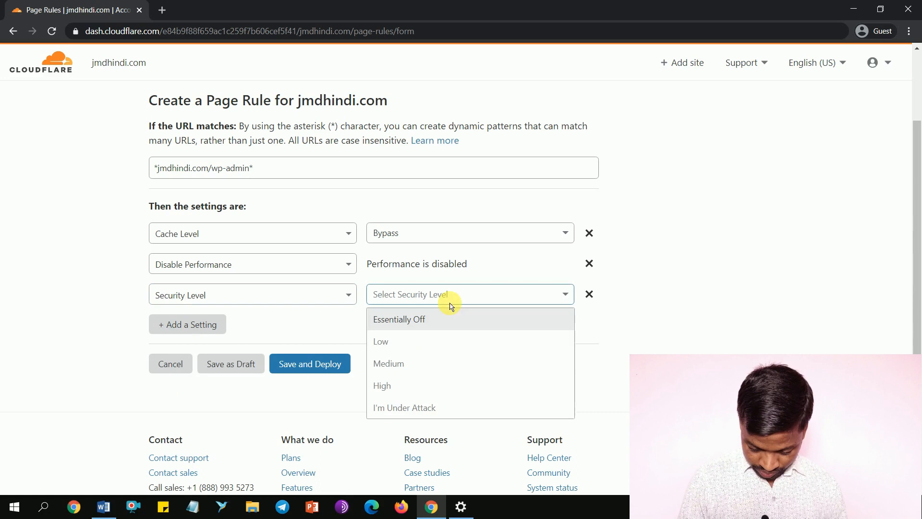
pyautogui.click(434, 391)
pyautogui.click(330, 370)
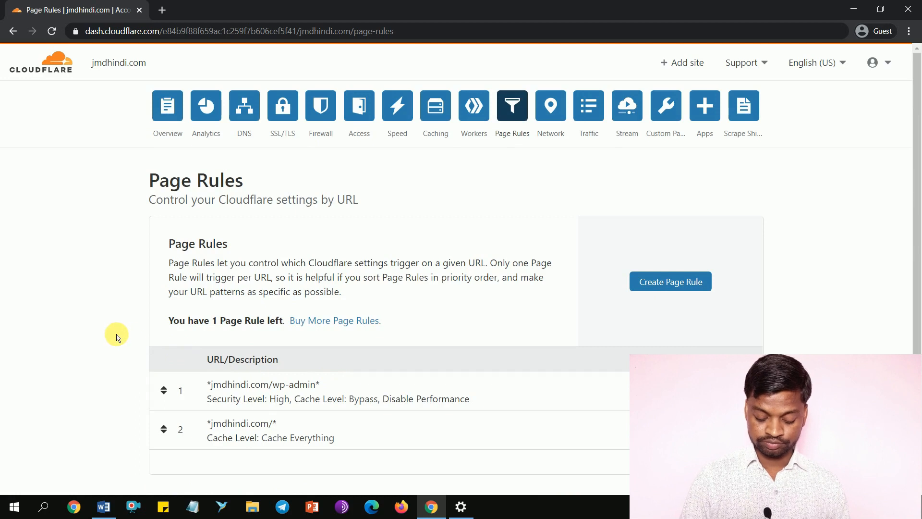
# - Reorder the page rules so that *jmdhindi.com/* comes first, above *jmdhindi.com/wp-admin*
pyautogui.scroll(-2, 116, 338)
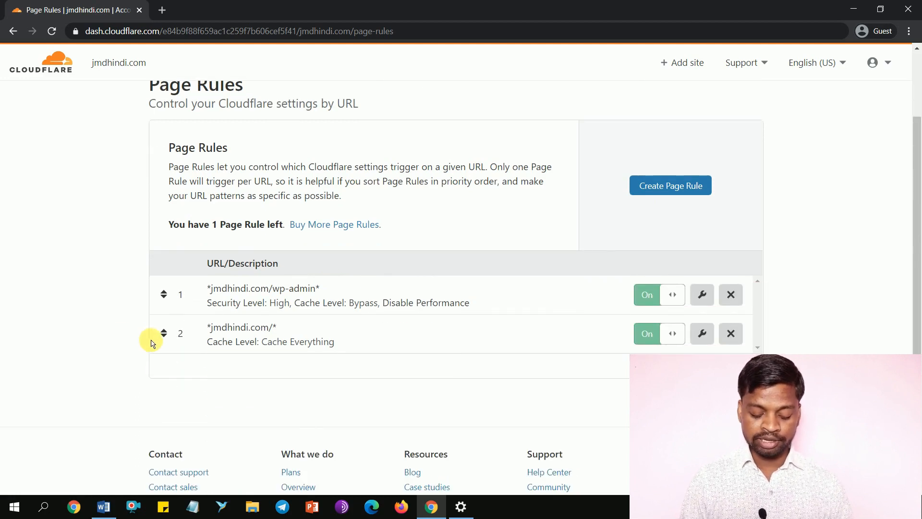
pyautogui.moveTo(167, 339); pyautogui.dragTo(114, 294)
pyautogui.scroll(1, 114, 293)
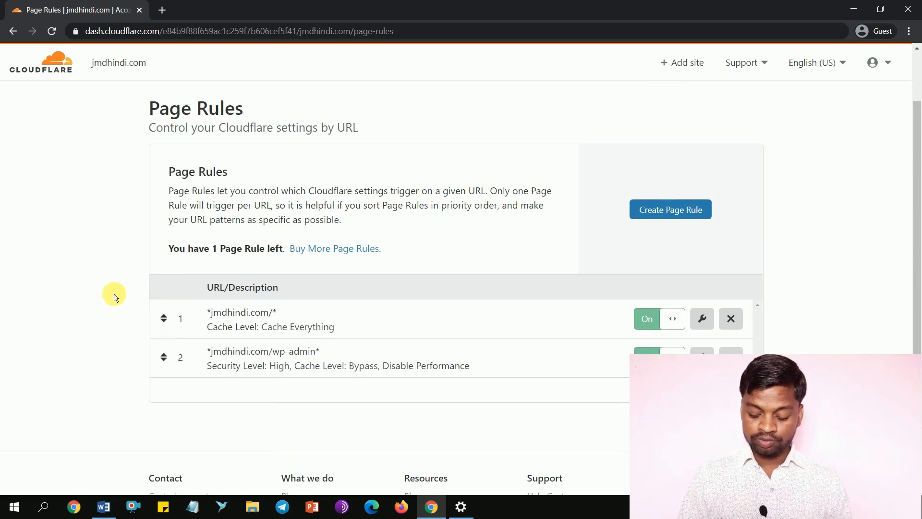
pyautogui.scroll(1, 114, 294)
pyautogui.scroll(-1, 114, 294)
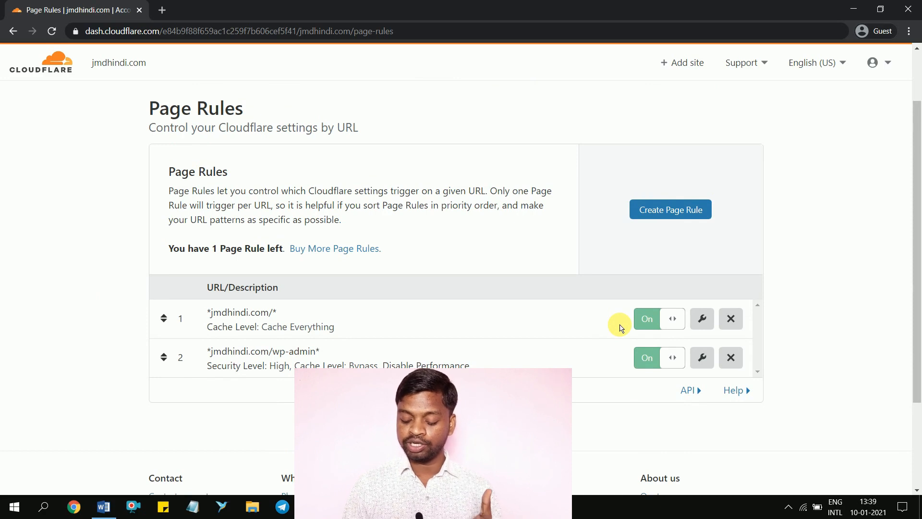
# - Turn off the *jmdhindi.com/* Cache Everything page rule
pyautogui.click(671, 326)
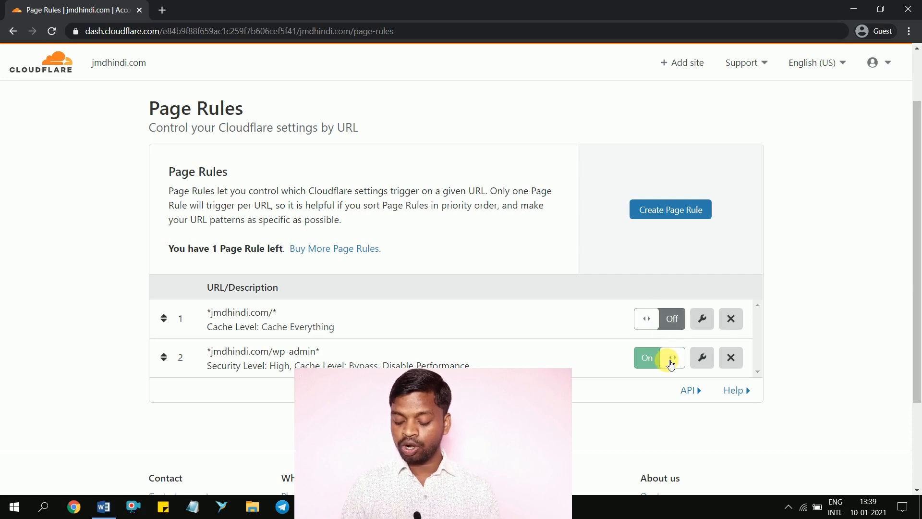
# - Switch both page rules on, covering *jmdhindi.com/* and *jmdhindi.com/wp-admin*
pyautogui.click(670, 365)
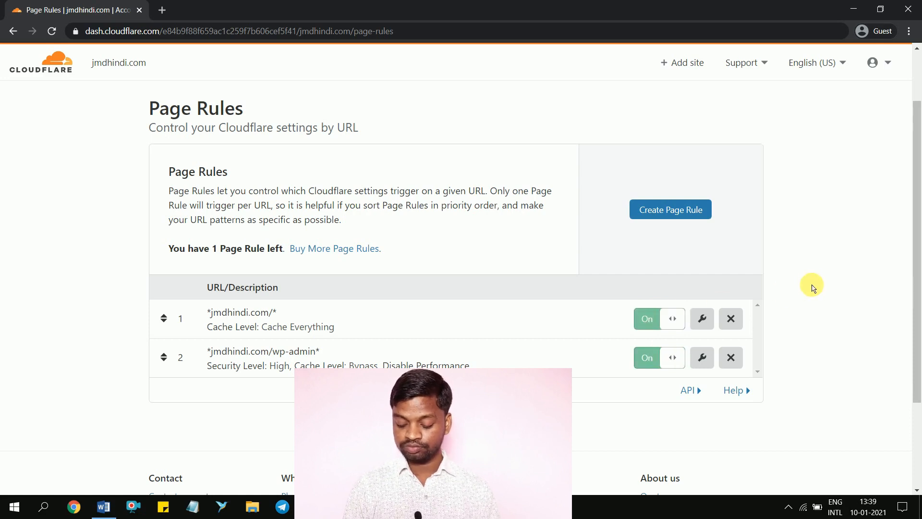
# - Purge everything from the jmdhindi.com cache in the Caching configuration
pyautogui.scroll(2, 812, 287)
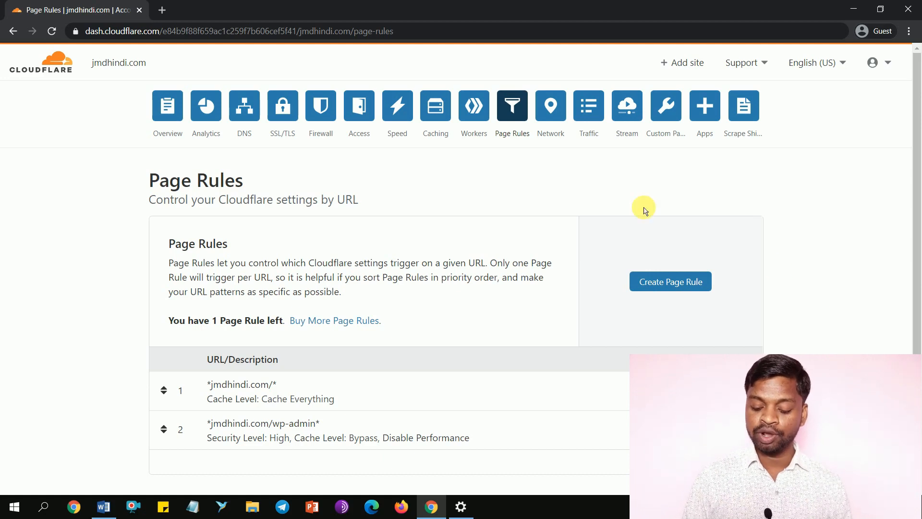
pyautogui.click(442, 122)
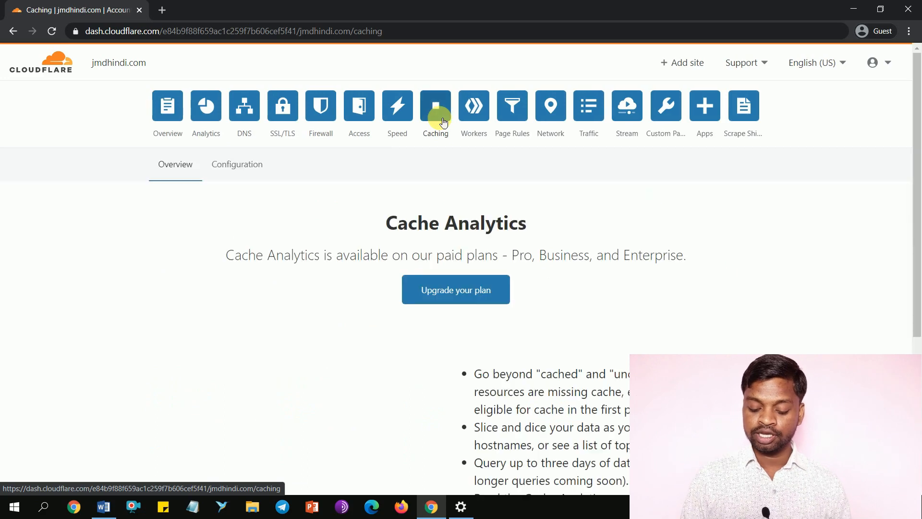
pyautogui.click(243, 169)
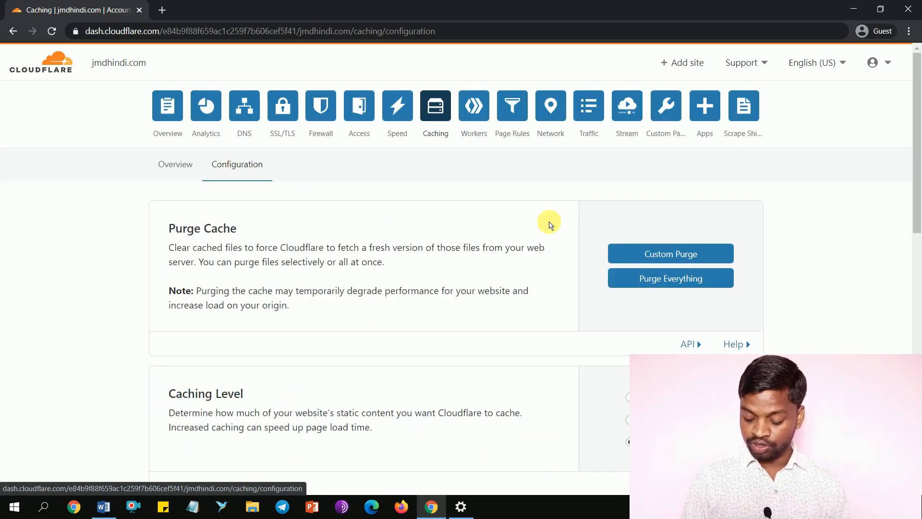
pyautogui.click(663, 313)
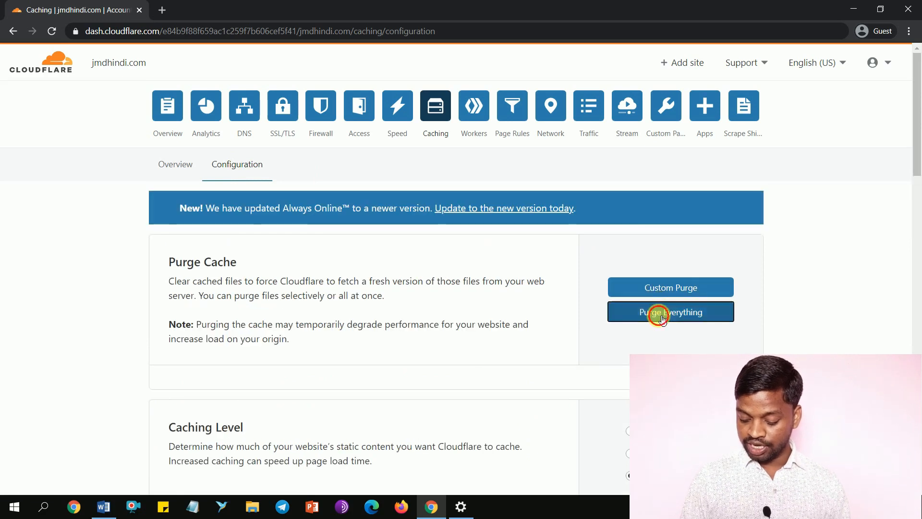
pyautogui.click(597, 308)
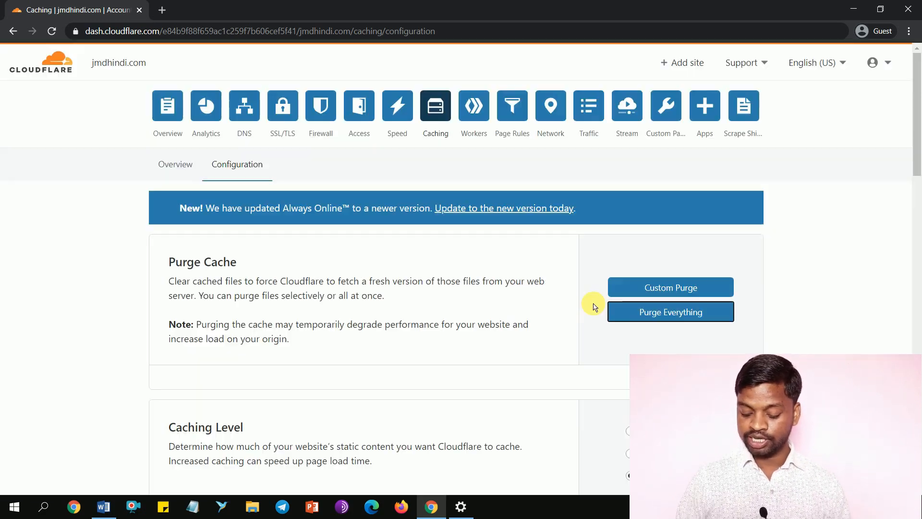